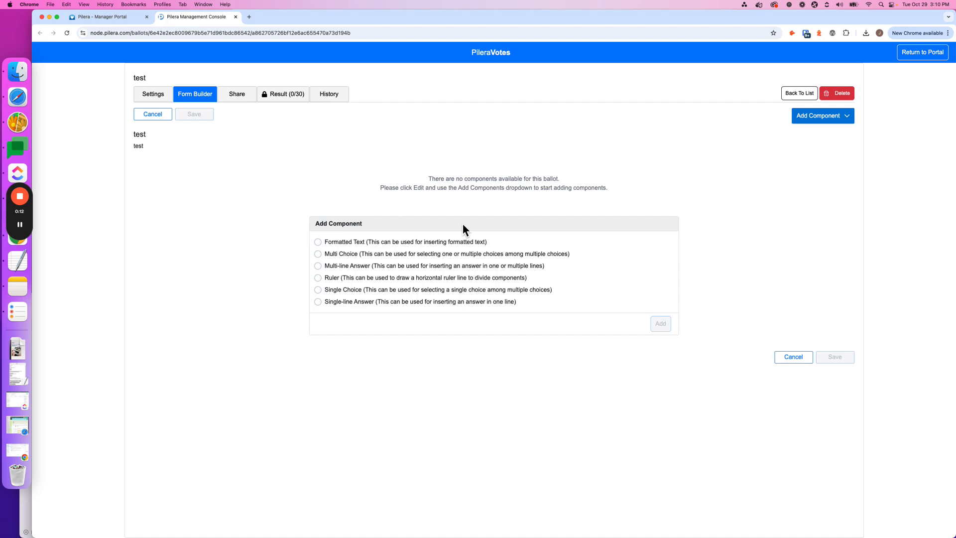
left_click(846, 118)
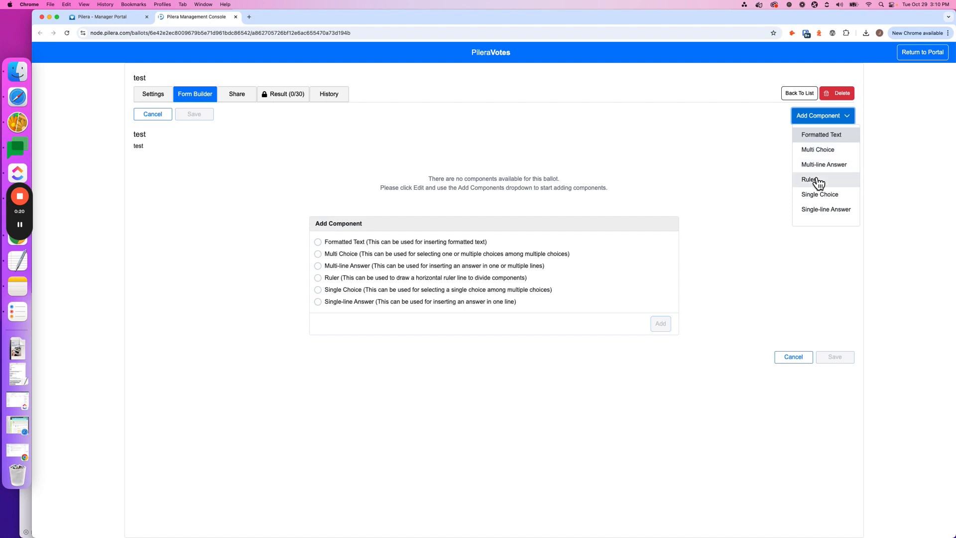
left_click(355, 194)
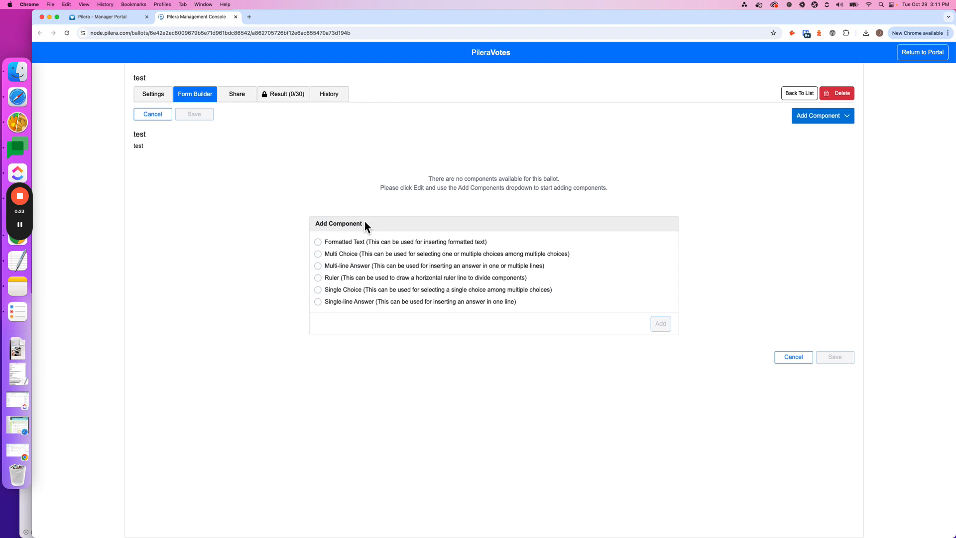
left_click(319, 253)
left_click(318, 267)
Add a Formatted Text component to the ballot form and place the cursor in its content area.
left_click(811, 121)
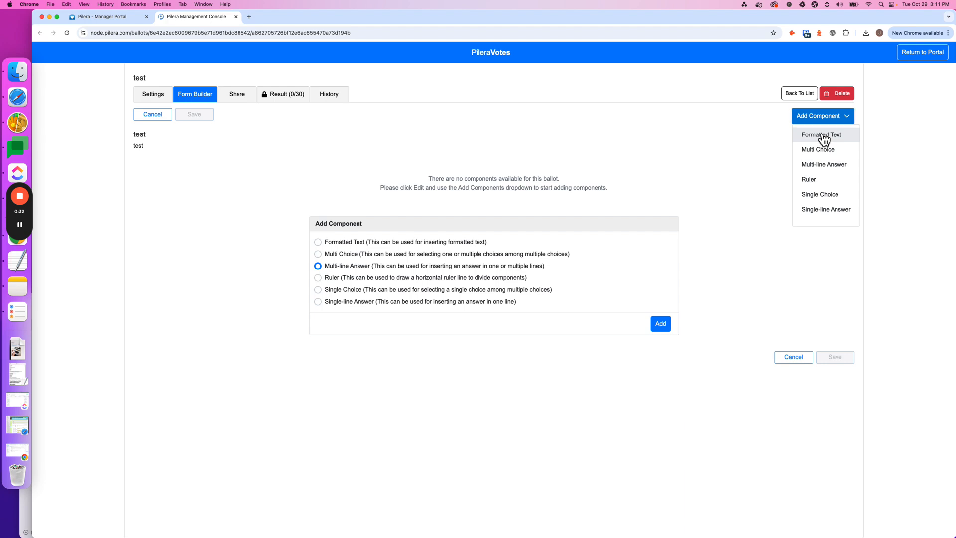
left_click(810, 135)
left_click(365, 264)
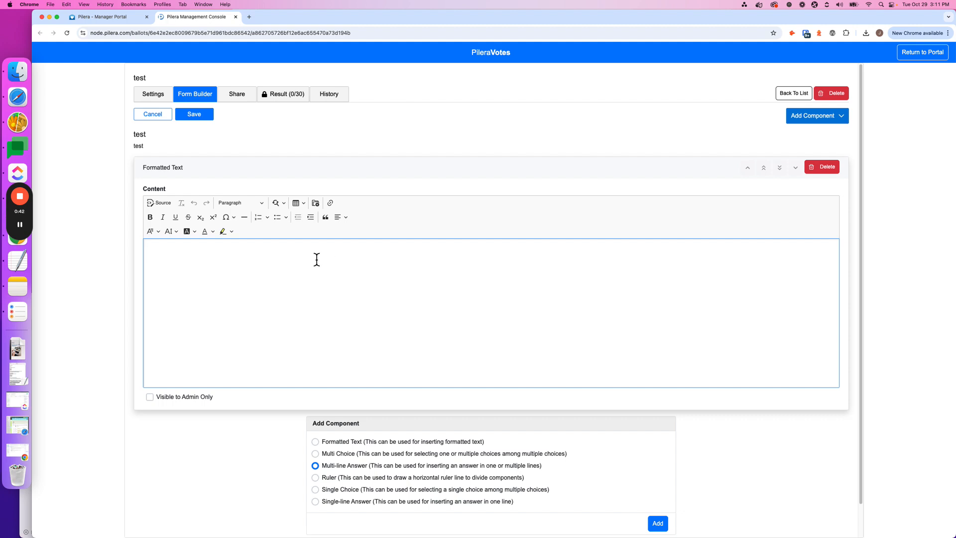
Open the Formatted Text editor's file browser to view the available files, and close it again.
left_click(315, 203)
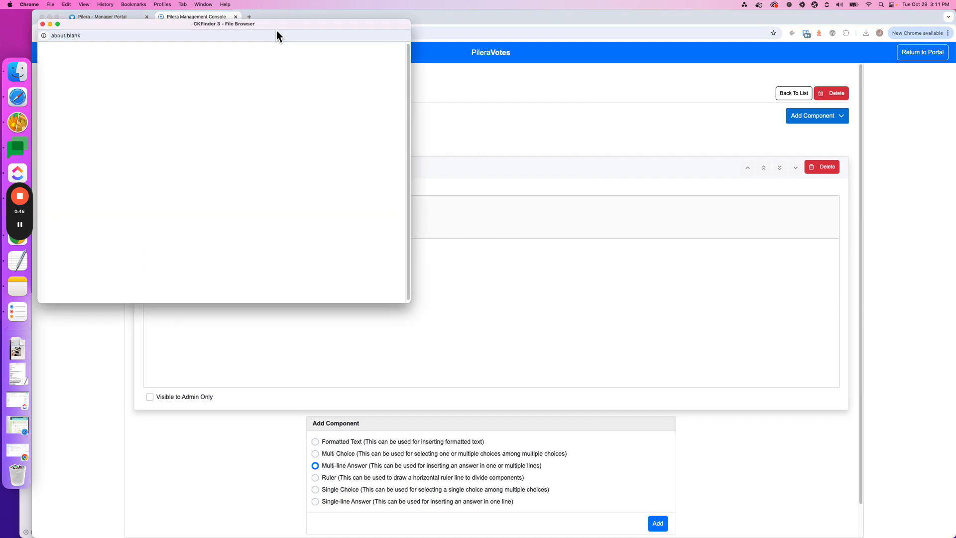
left_click_drag(276, 31, 591, 137)
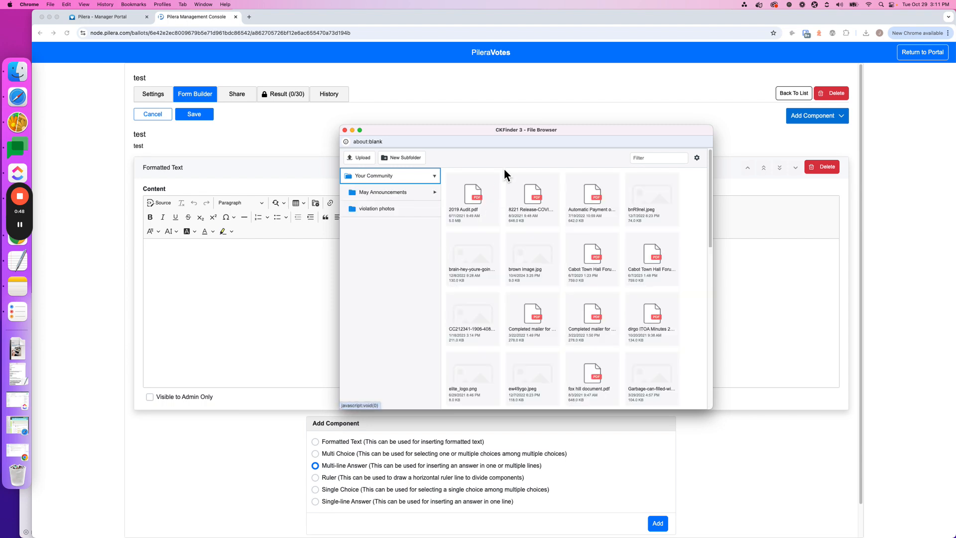
left_click(346, 131)
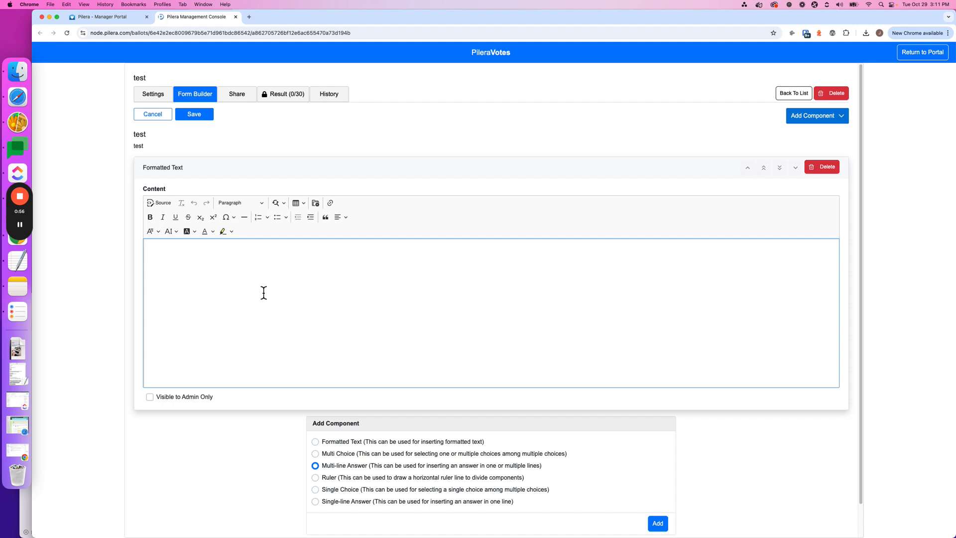
Enter "Link Name" as the Formatted Text content and link that text to cnn.com.
type("LInk")
key("BackSpace")
key("BackSpace")
type("nk Name")
triple_click(171, 252)
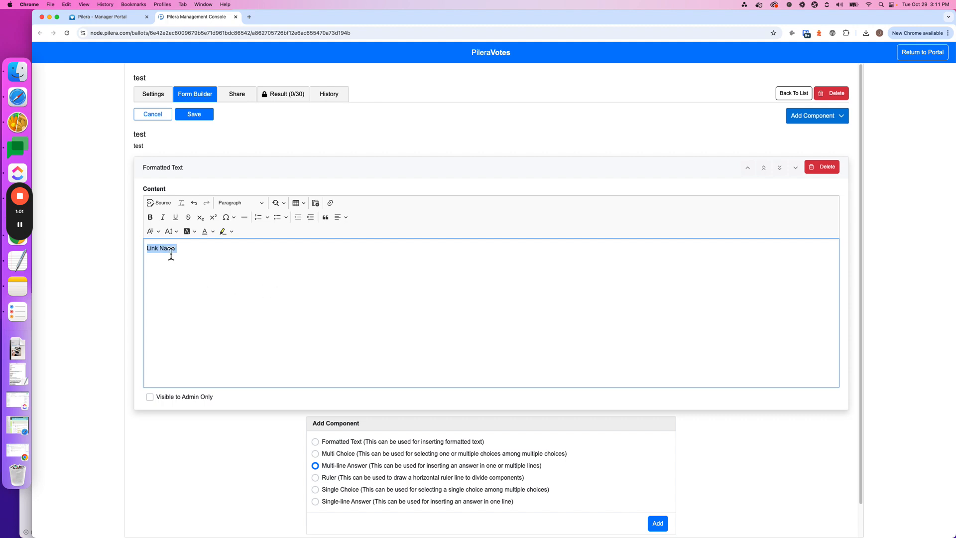
left_click(330, 203)
type("cnn.com")
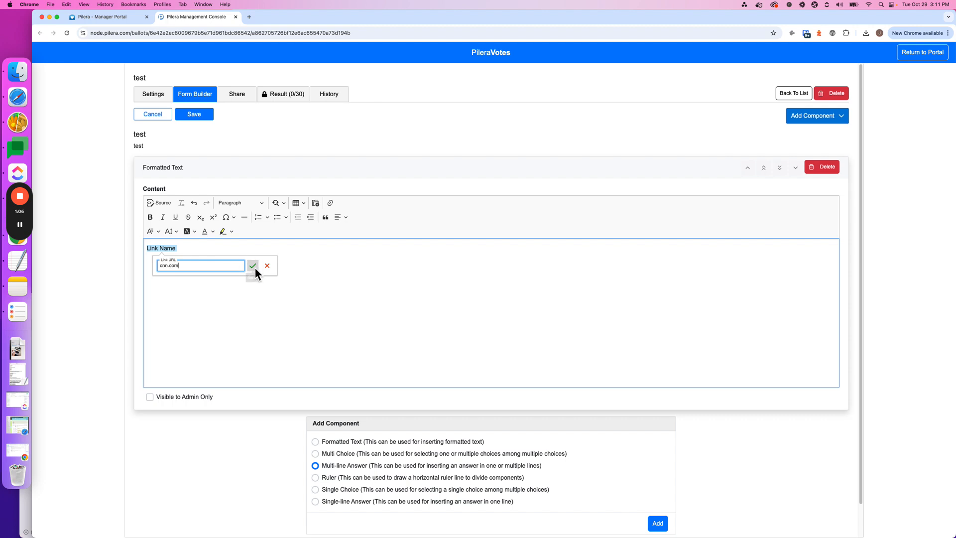
left_click(255, 268)
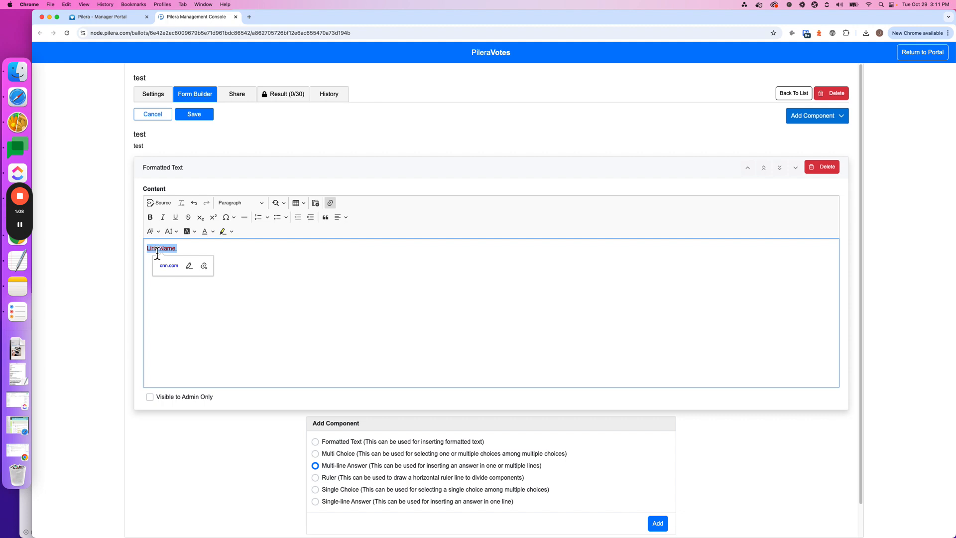
left_click(486, 277)
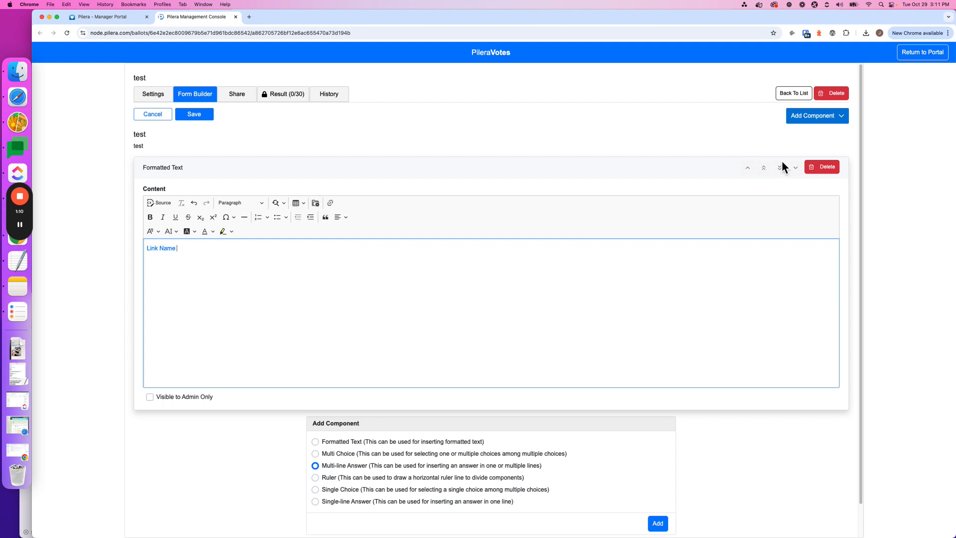
Delete the Formatted Text component from the ballot form.
left_click(814, 168)
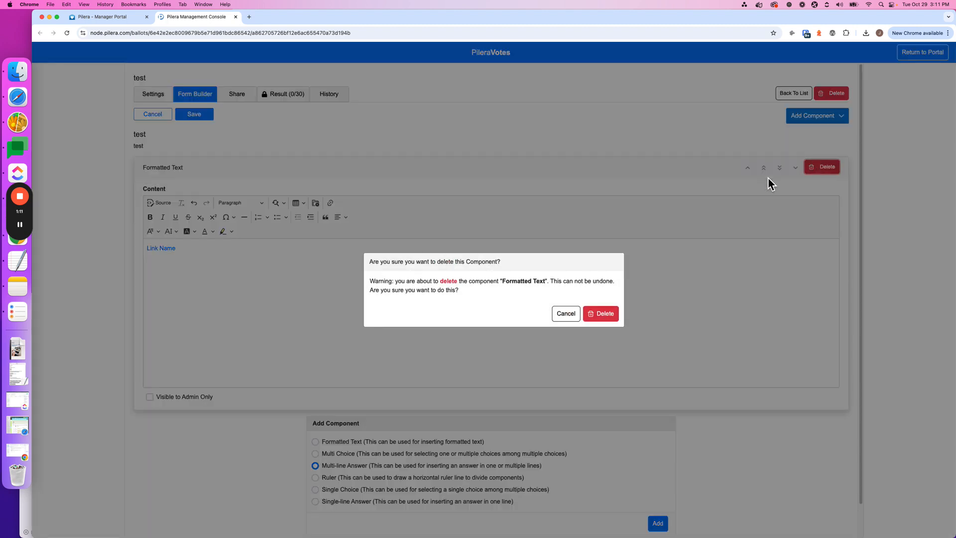
left_click(605, 314)
Add a Multi Choice component and a Single Choice component to the ballot form.
left_click(821, 115)
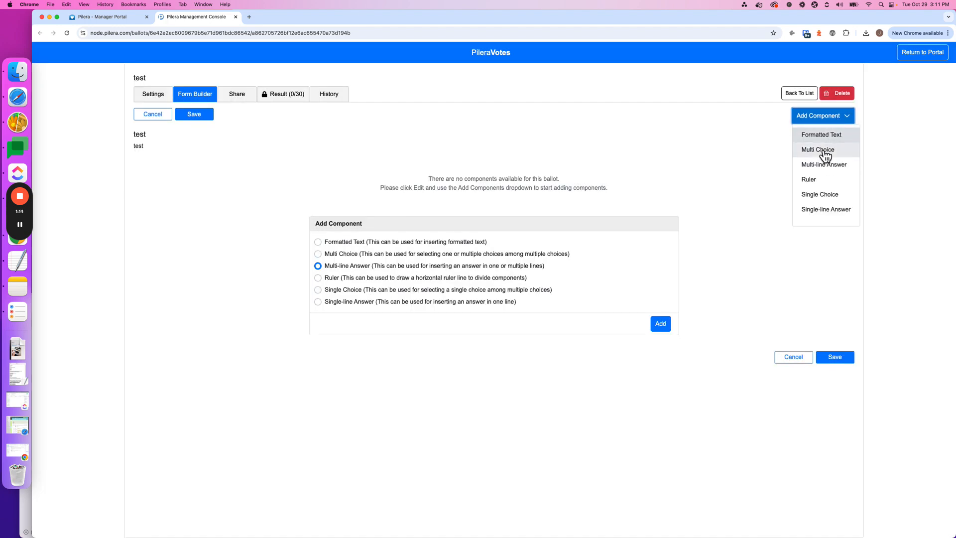
left_click(825, 149)
left_click(831, 120)
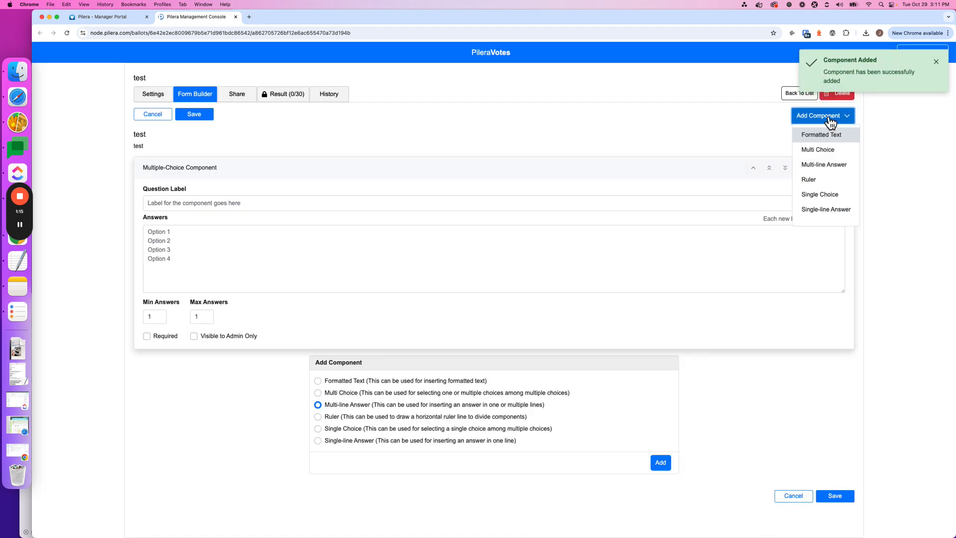
left_click(823, 194)
Label the multiple-choice question "Multi-choice" and enter the answers "Option 1", "Option 2" and "Options" on separate lines.
scroll(251, 249, "up", 3)
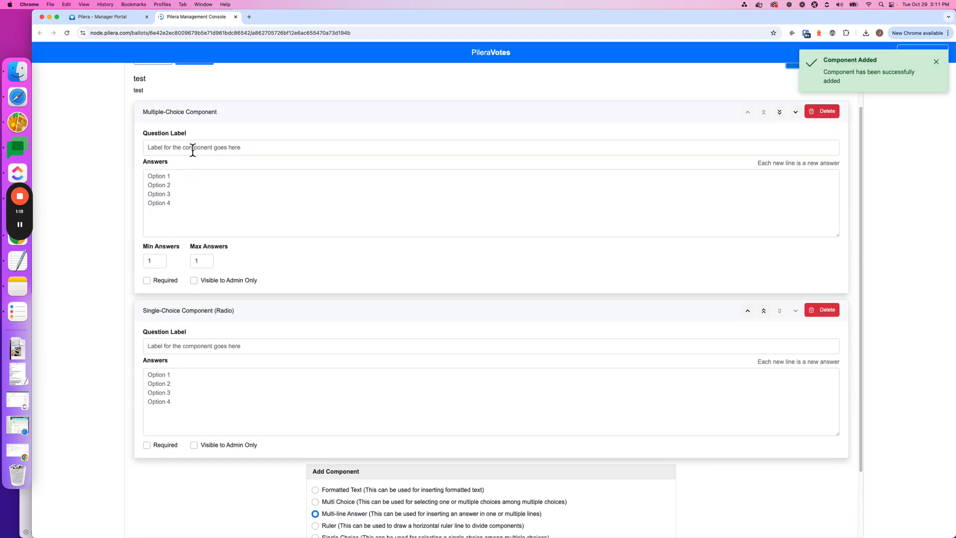
left_click(155, 147)
type("M")
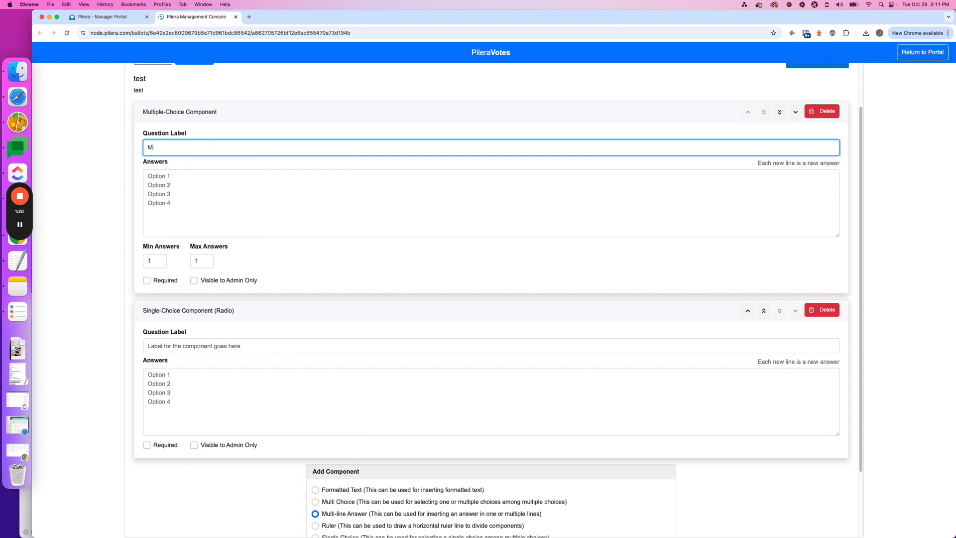
type("ulti-choice")
left_click(187, 209)
type("Op")
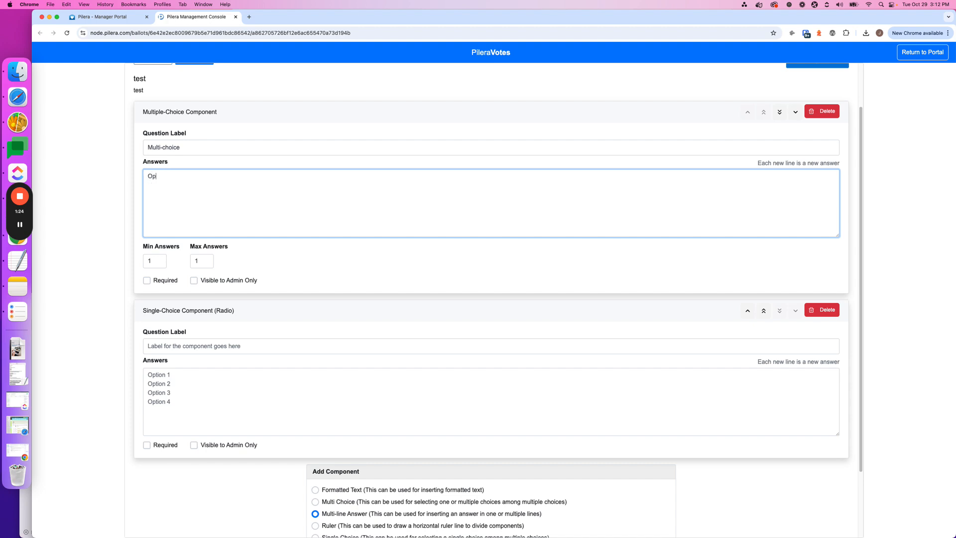
type("tion 1 Option 2 ")
type("Options")
Set the multiple-choice question's maximum answers to 2 and complete its third answer as "Options 3".
left_click_drag(149, 247, 215, 262)
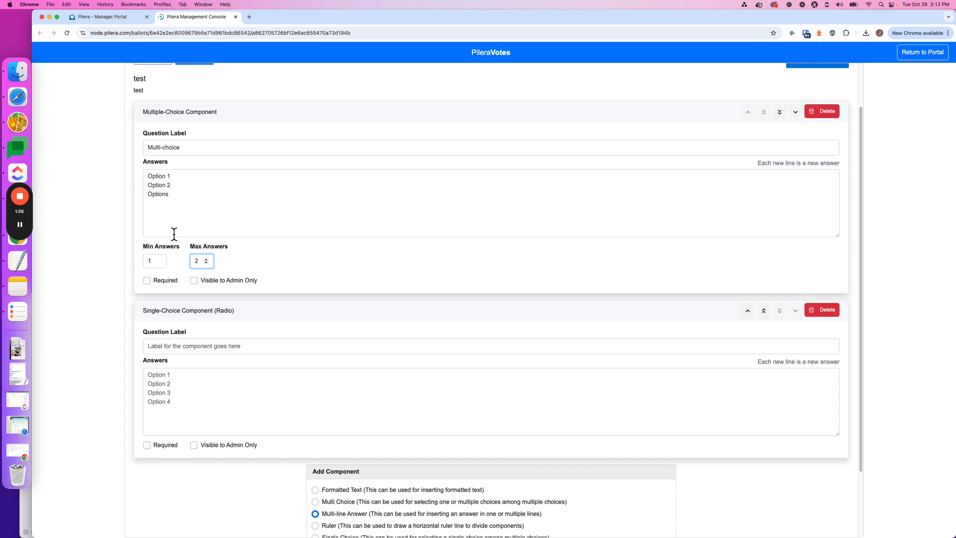
left_click(178, 195)
type("3")
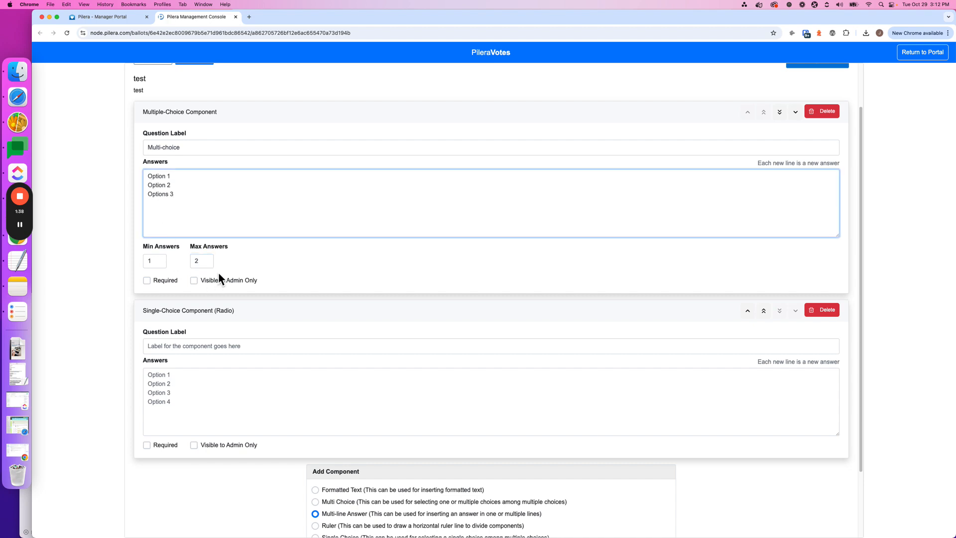
left_click(202, 262)
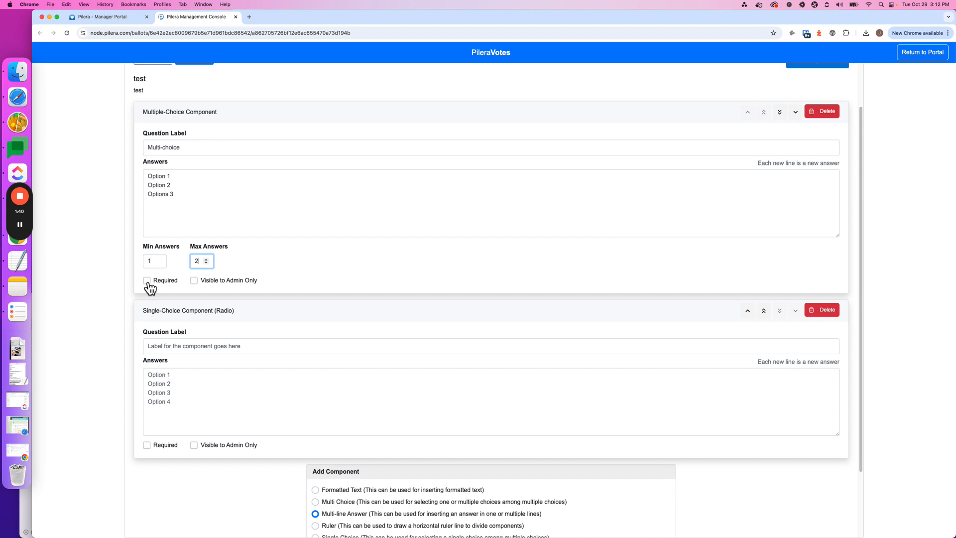
Make the multiple-choice question required, and switch its Visible to Admin Only option on and back off.
left_click(147, 281)
left_click(193, 282)
left_click(194, 281)
left_click_drag(225, 280, 264, 283)
Label the single-choice question "Single Choice".
scroll(201, 252, "up", 2)
scroll(203, 305, "down", 5)
left_click(196, 265)
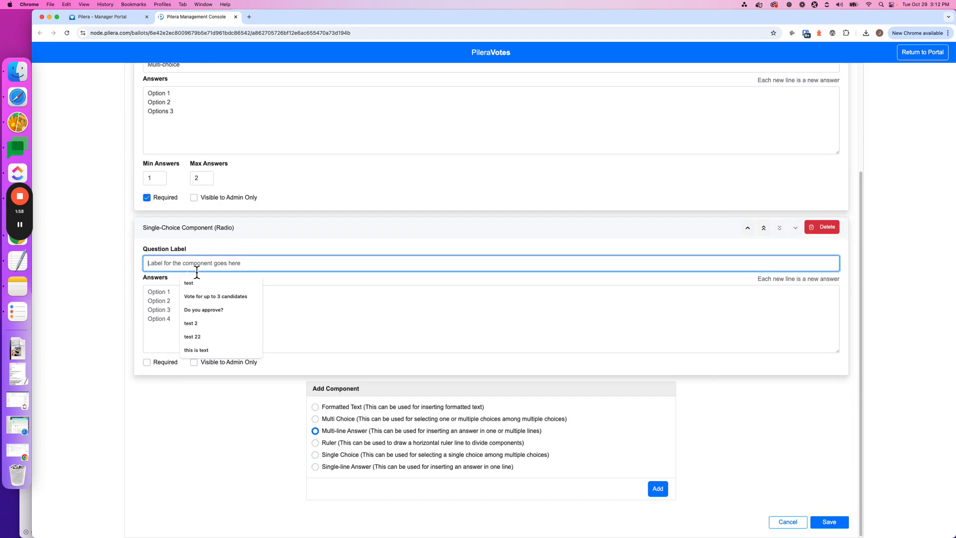
scroll(199, 270, "up", 1)
type("Single")
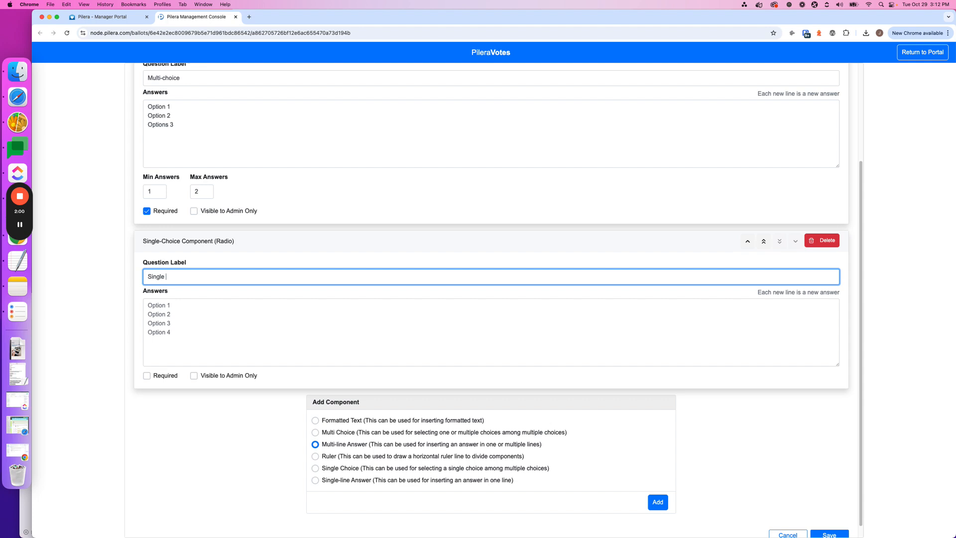
type(" Choice")
Enter the answers "Option 1", "Option 2" and "Option 3" for the single-choice question and make it required.
left_click(207, 342)
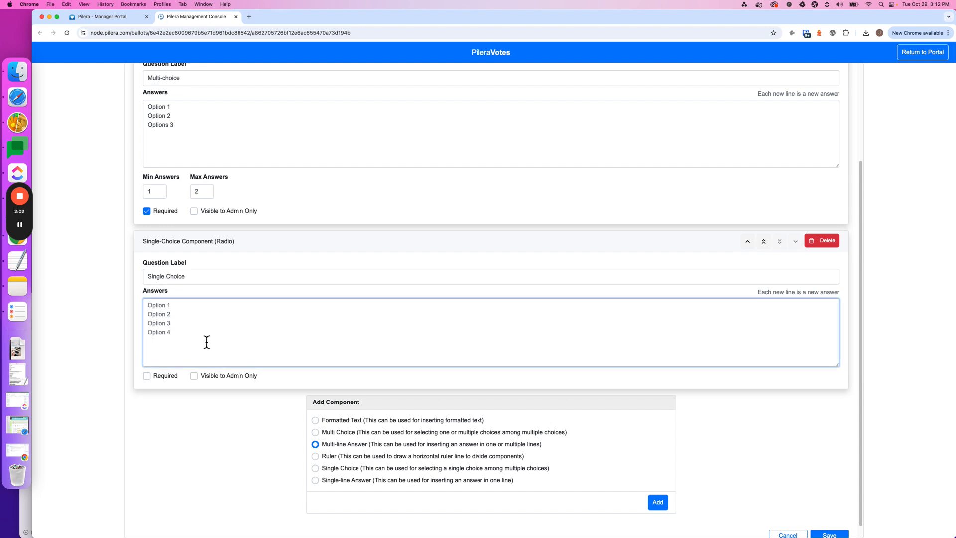
type("Option 2 Opt")
type("ion")
type(" 3")
left_click(146, 375)
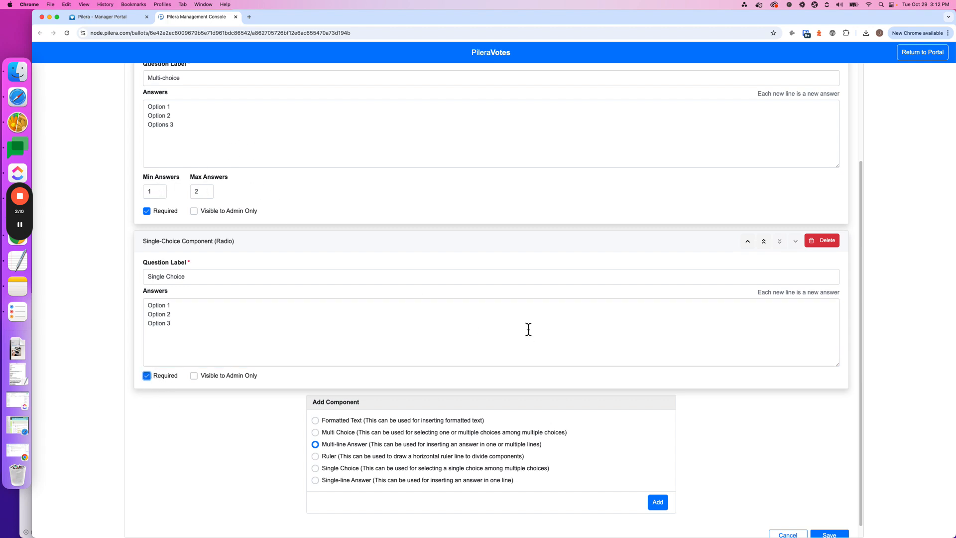
Add a Ruler component to the ballot form and enter "Title" as its content.
scroll(545, 324, "up", 5)
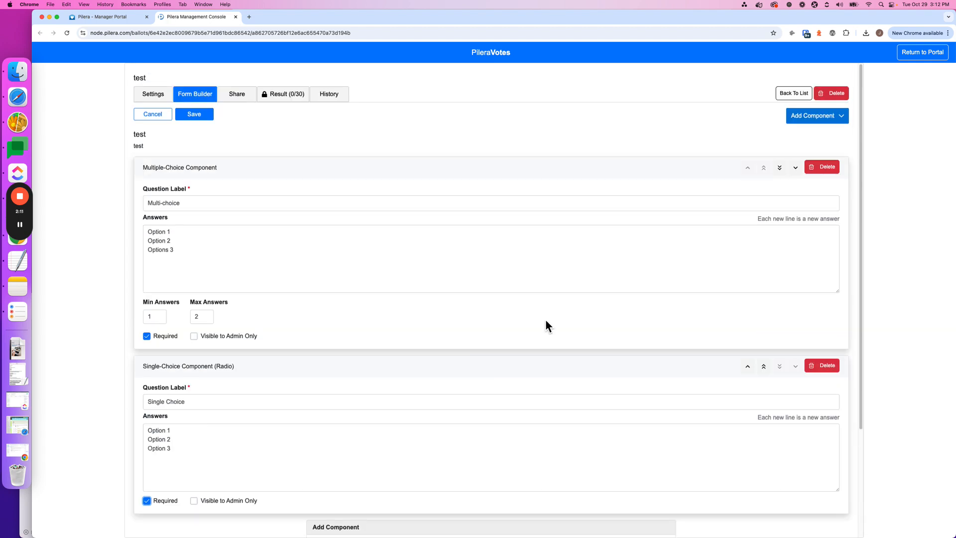
left_click(829, 126)
left_click(822, 179)
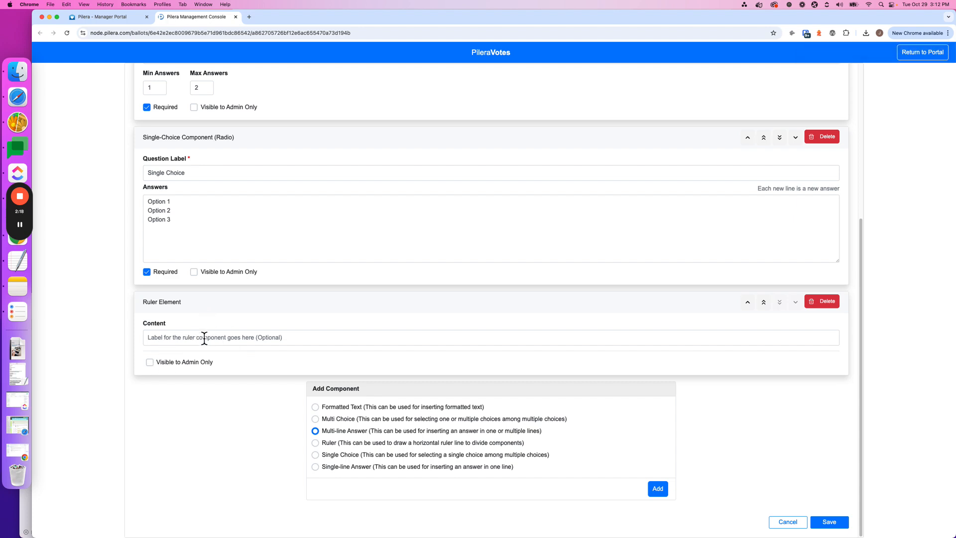
left_click(199, 338)
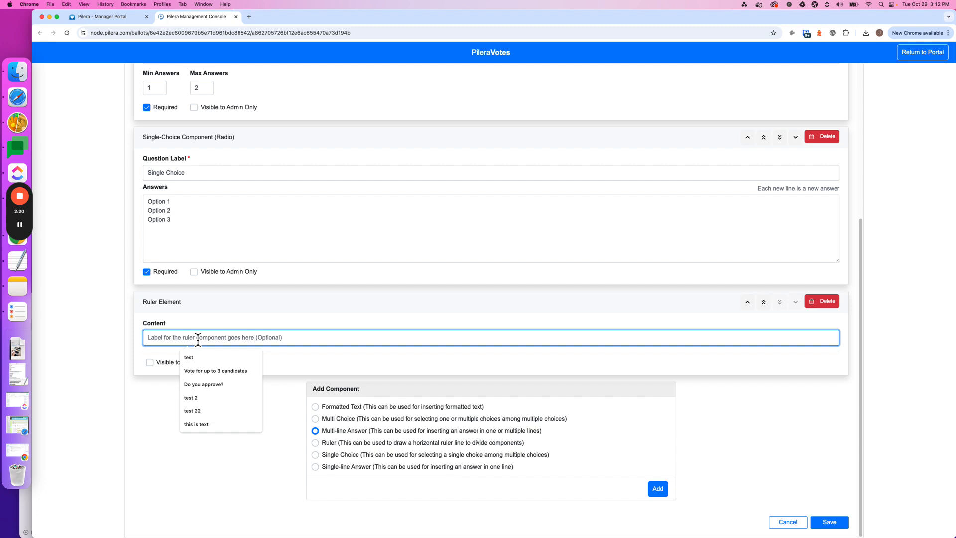
type("Title")
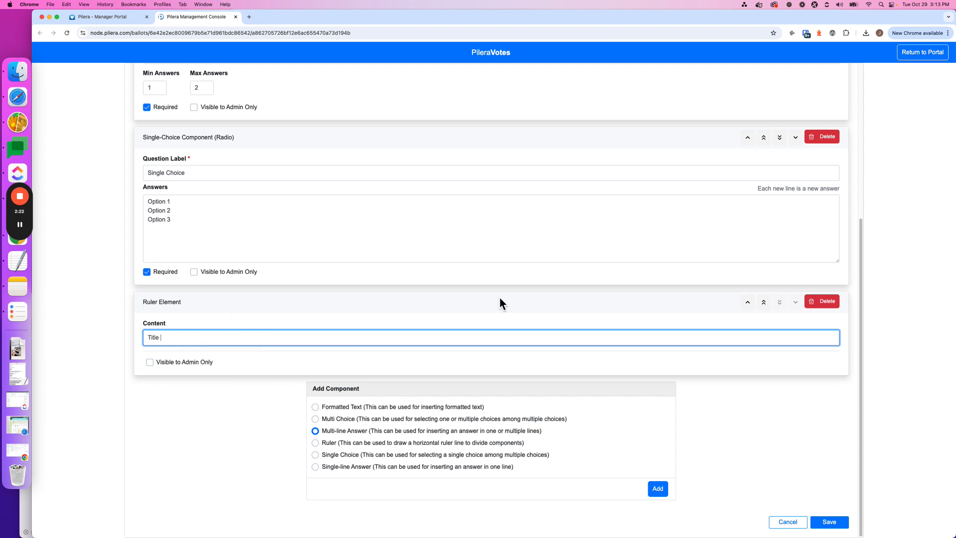
Move the ruler above the single-choice question and dismiss the browser's screen search prompt.
left_click(748, 302)
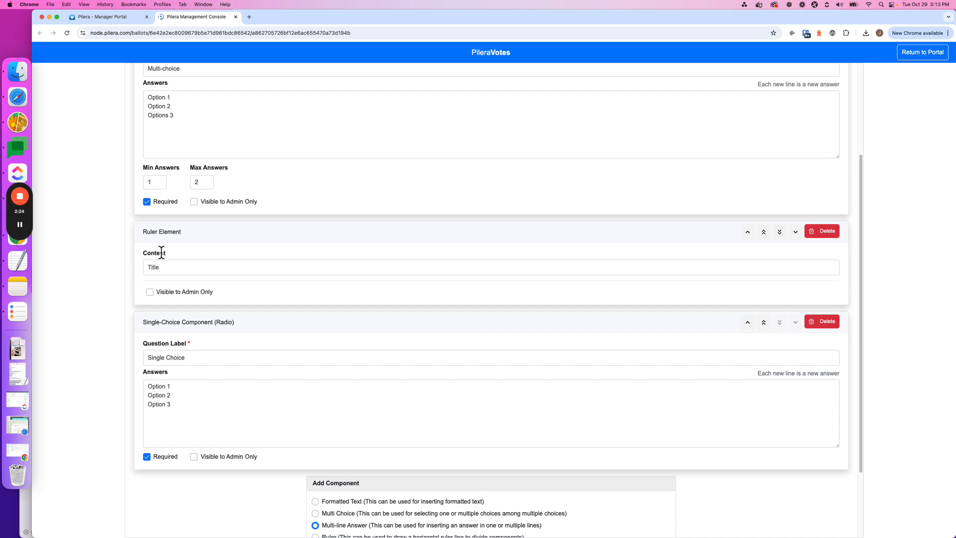
scroll(234, 208, "up", 3)
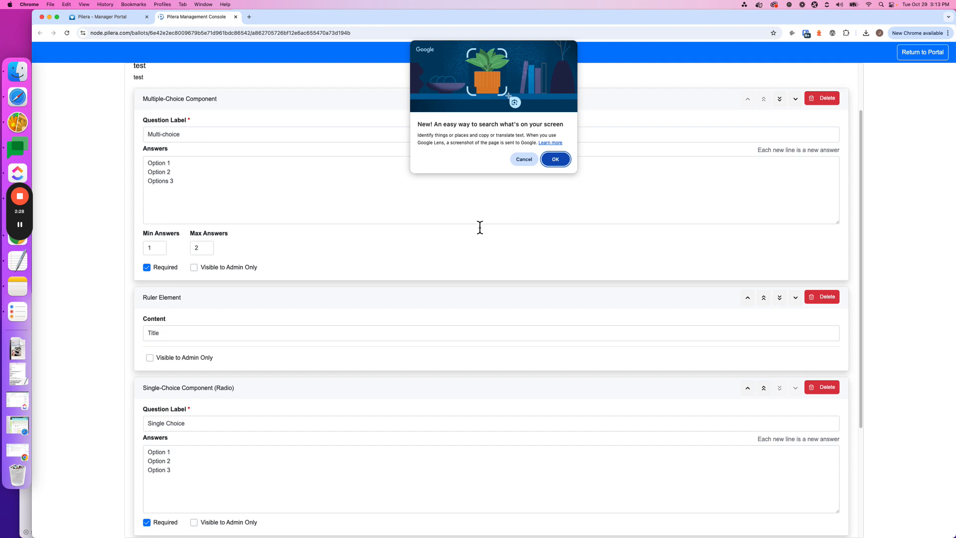
left_click(535, 161)
Add a Multi-line Answer component and a Single-line Answer component to the ballot form.
scroll(785, 177, "up", 3)
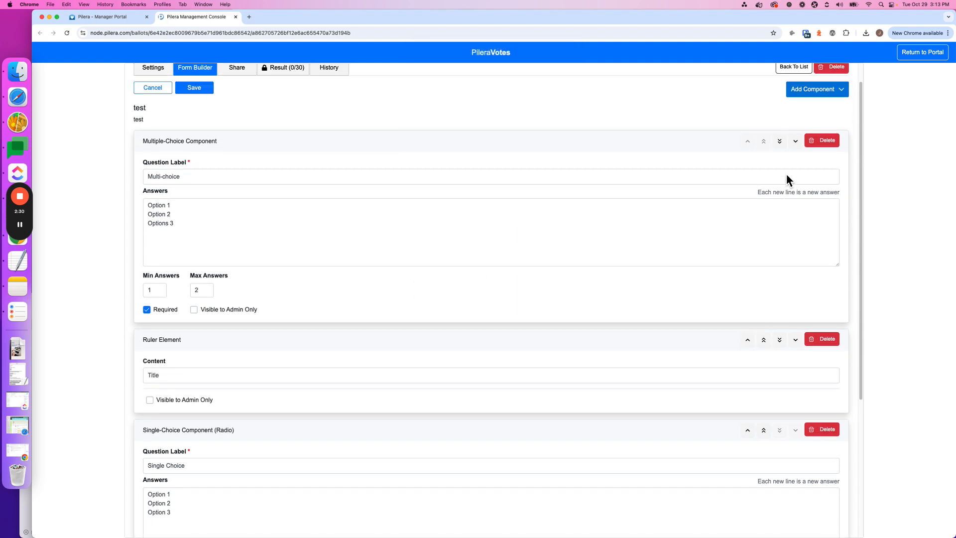
left_click(824, 117)
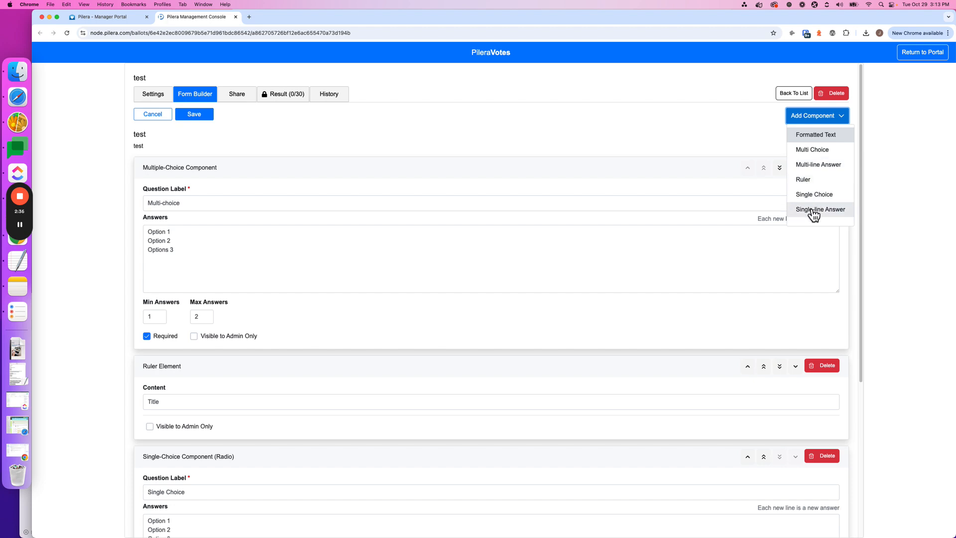
left_click(819, 165)
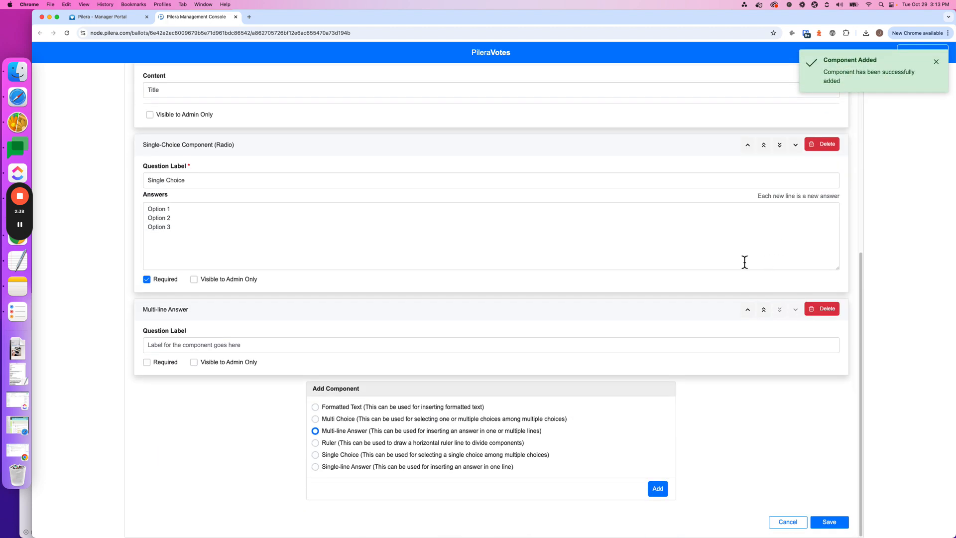
scroll(637, 224, "up", 10)
left_click(802, 119)
left_click(802, 209)
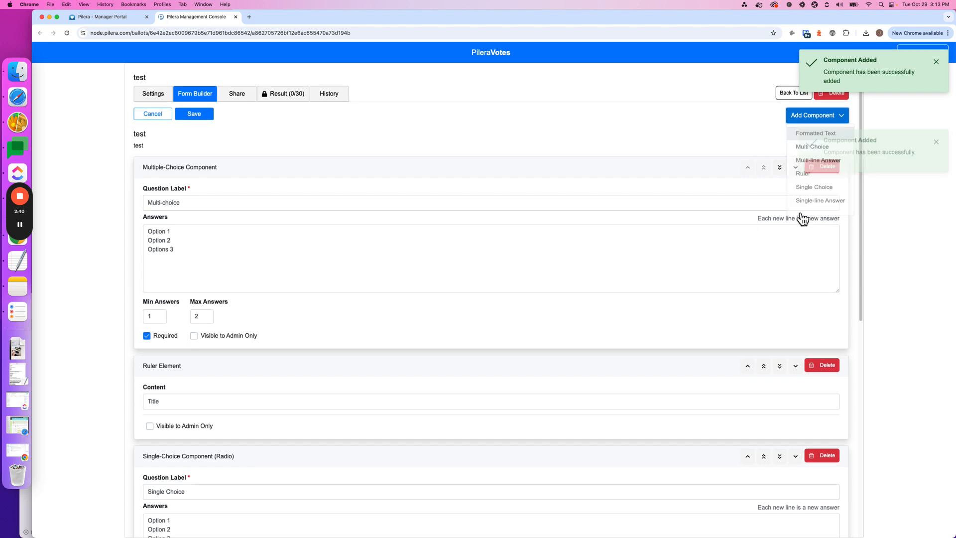
Enter "Write-in Candidate" as the question label of the Multi-line Answer component.
left_click(155, 263)
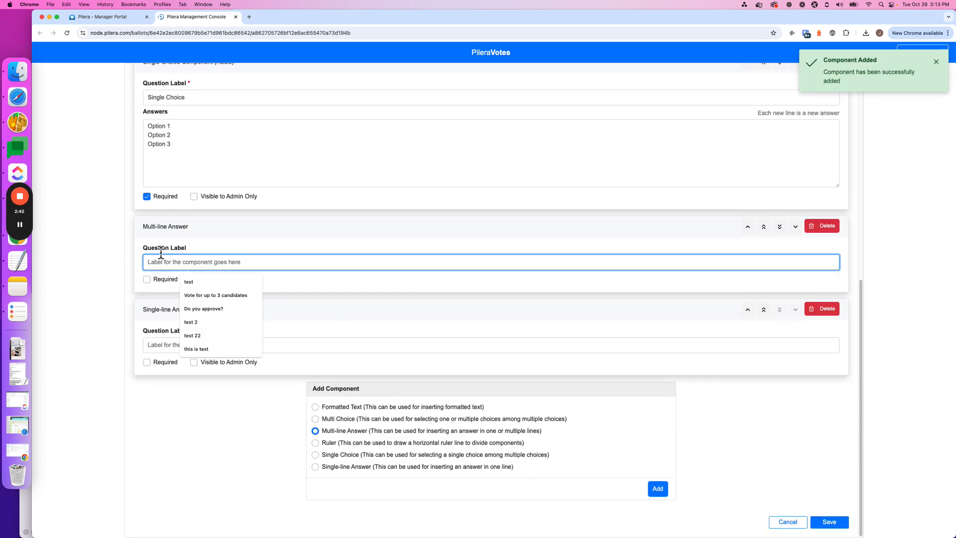
type("W")
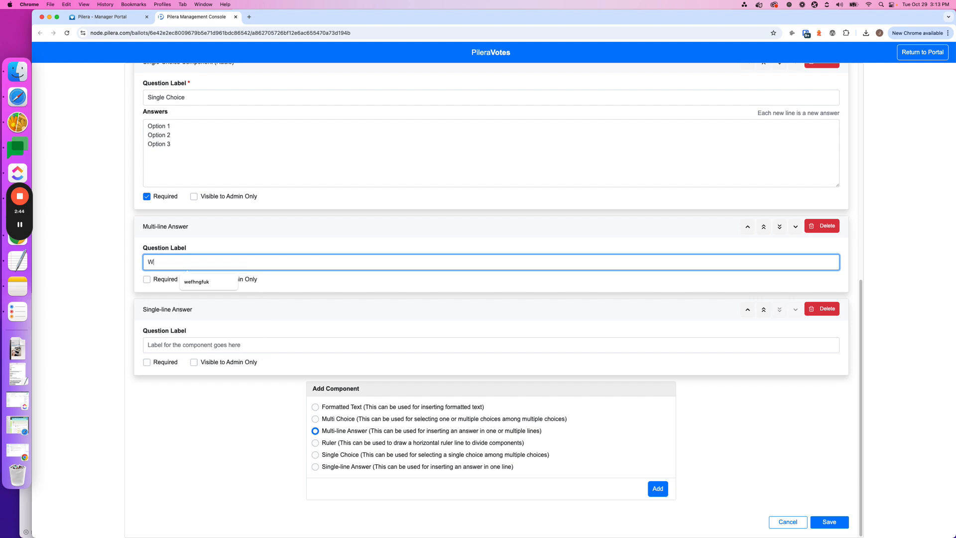
type("rite-in Can")
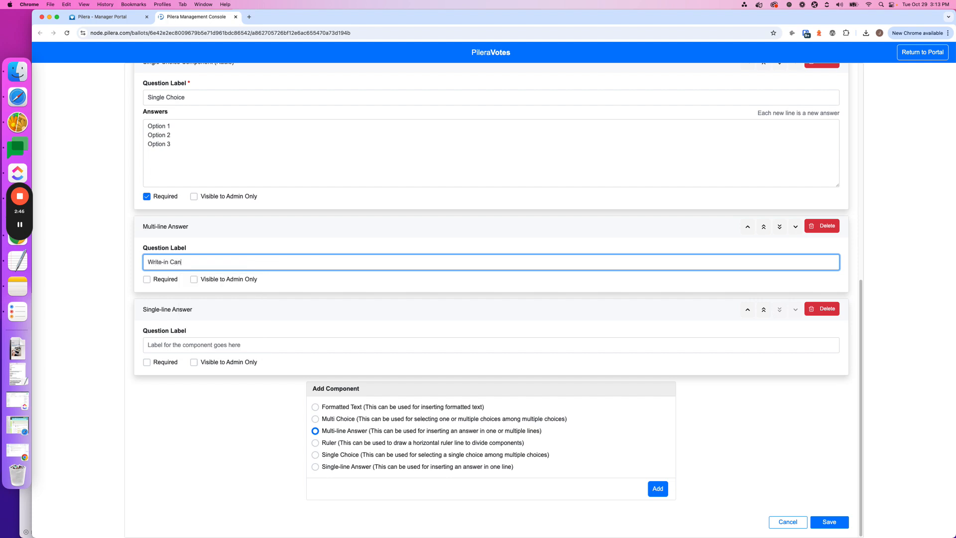
type("didate")
Move the "Write-in Candidate" label text from the Multi-line Answer to the Single-line Answer component's question label.
left_click(160, 344)
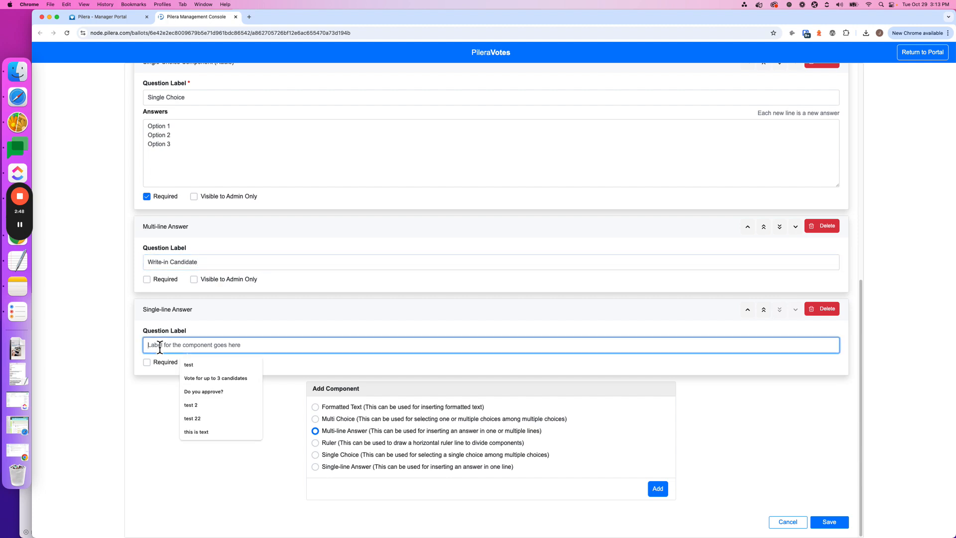
left_click(171, 261)
key("super+a")
key("super+x")
left_click(176, 345)
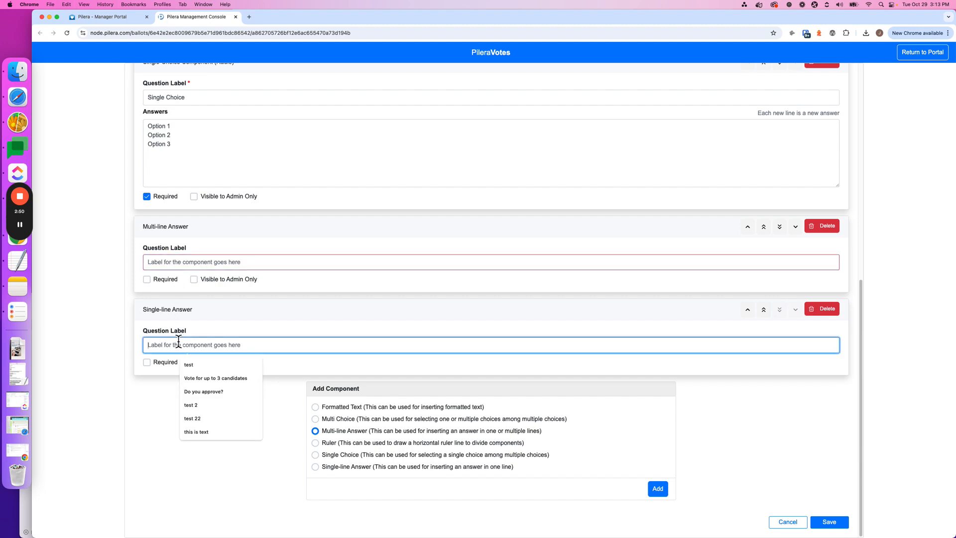
key("super+v")
Enter "Please explain any issues you may have with the budget amendment" as the Multi-line Answer's question label.
left_click(171, 266)
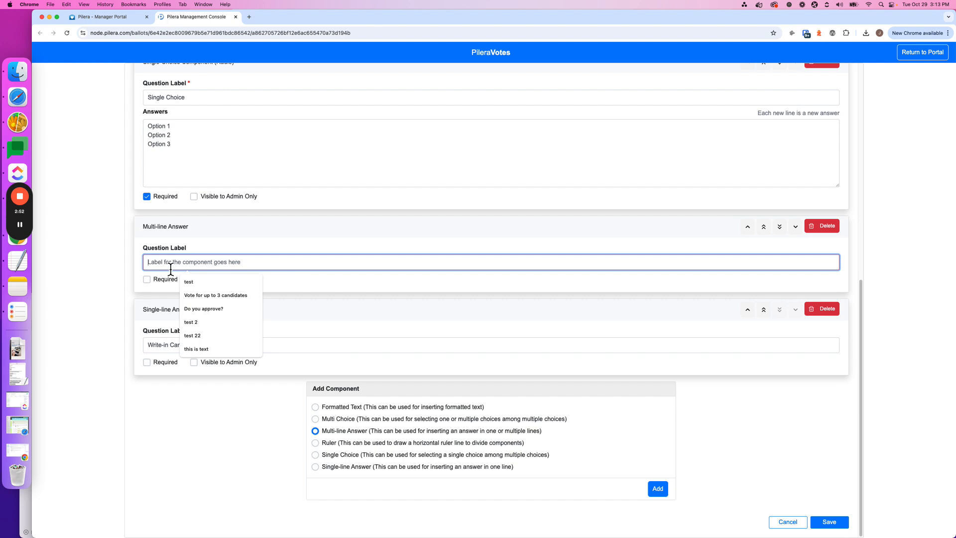
type("Please explain")
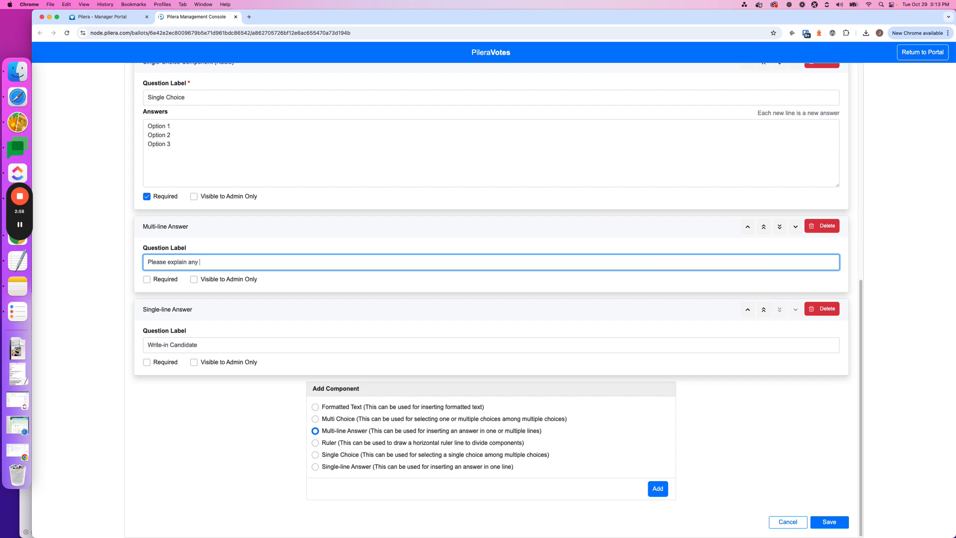
type("any issues you may have with the budget a")
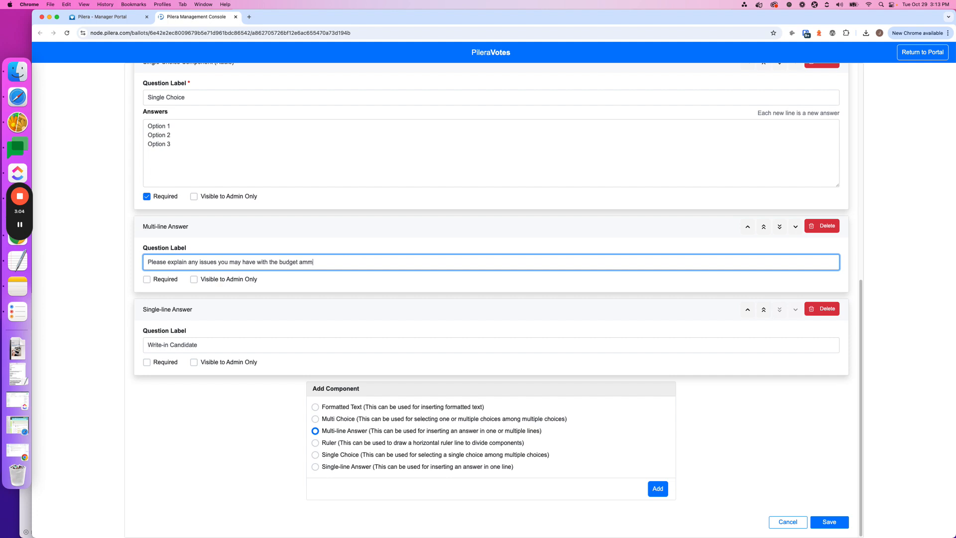
type("mendment")
Save the ballot form with its configured components.
scroll(476, 332, "up", 8)
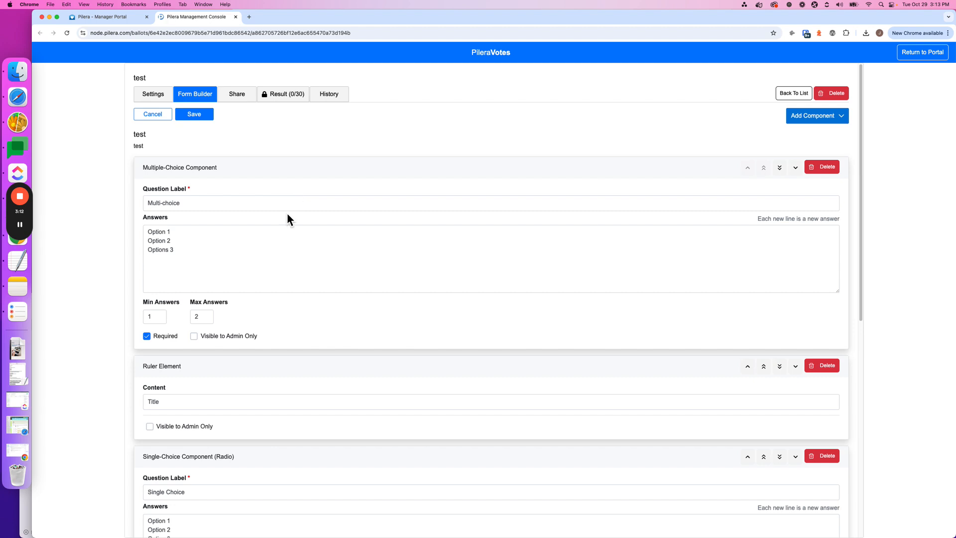
left_click(808, 120)
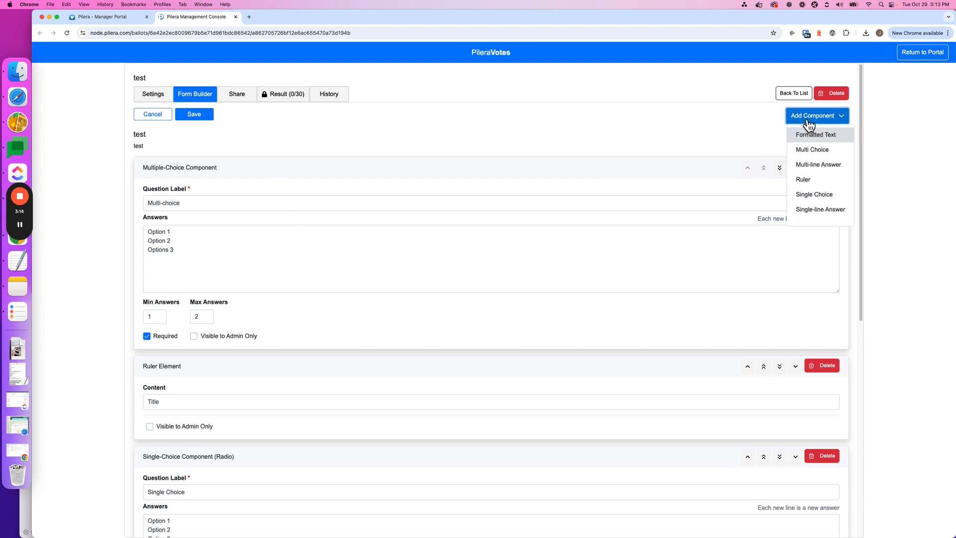
left_click(808, 119)
left_click(208, 117)
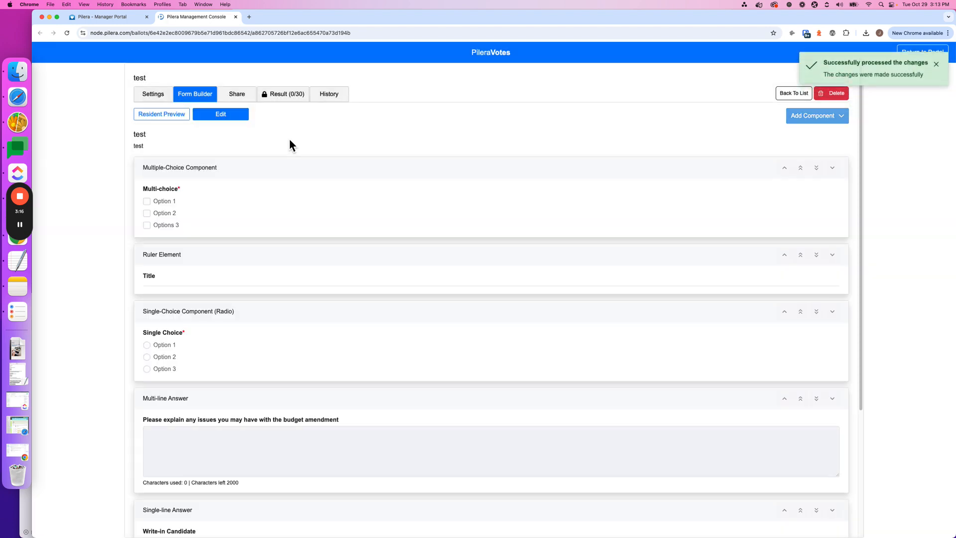
Review the saved ballot form's components, from the multiple-choice question down to the single-line answer.
scroll(203, 216, "down", 3)
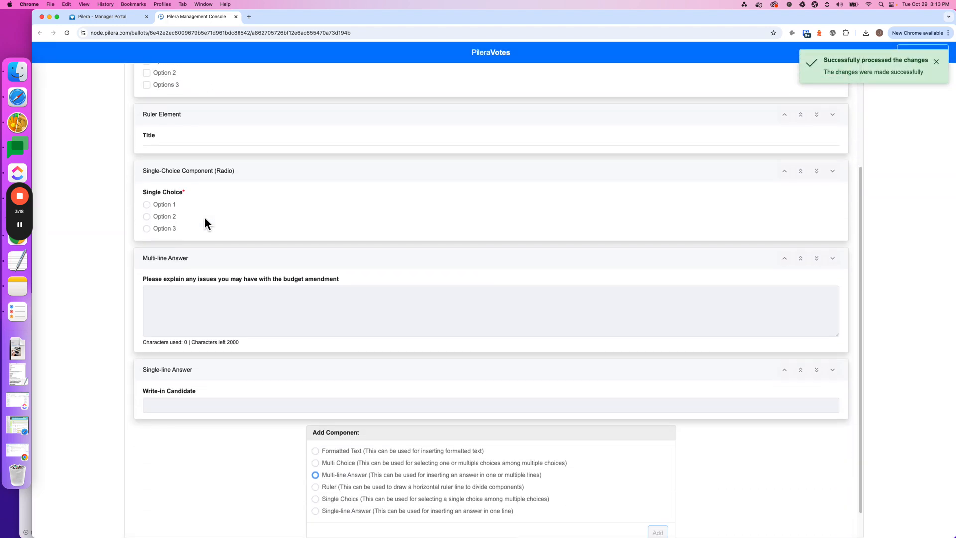
scroll(187, 250, "up", 3)
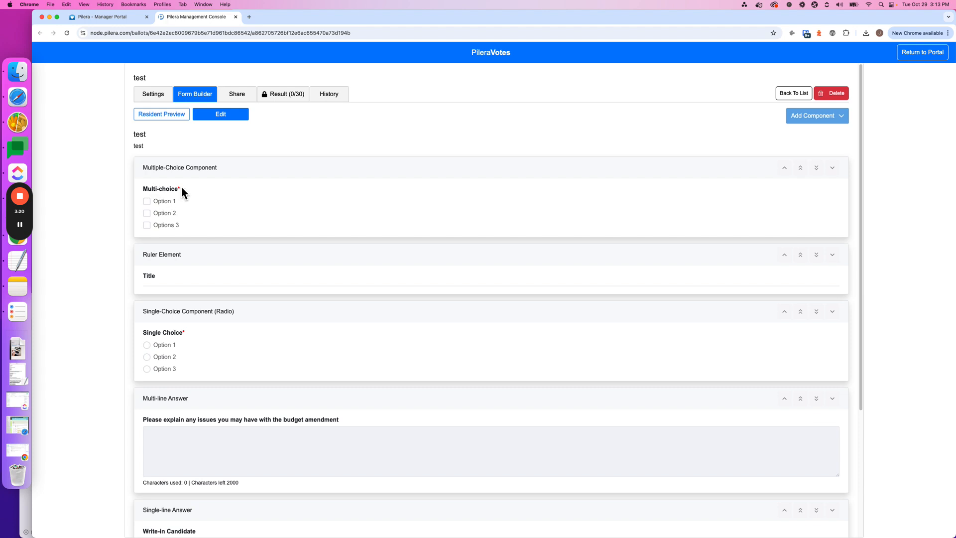
double_click(148, 280)
scroll(237, 275, "down", 1)
left_click(169, 255)
left_click_drag(169, 255, 177, 297)
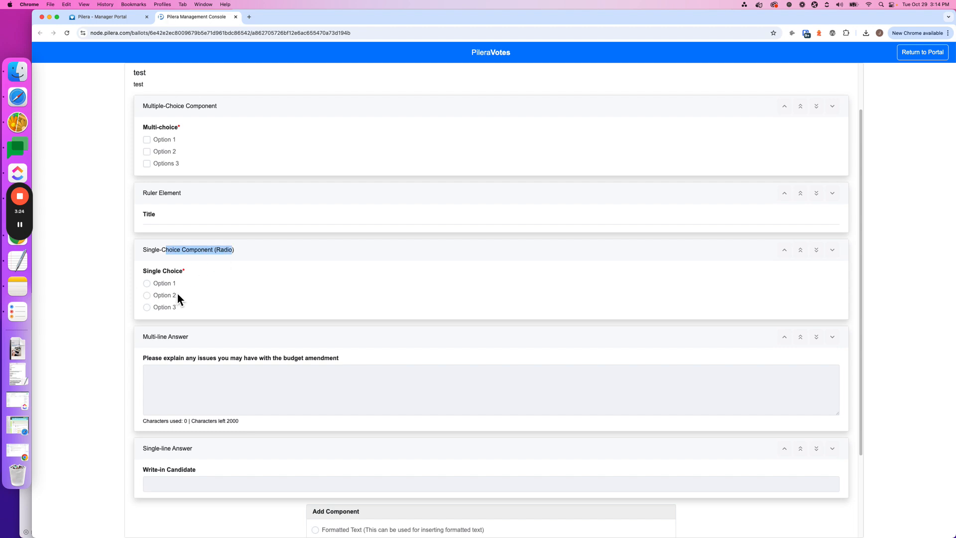
scroll(166, 303, "down", 2)
scroll(274, 390, "up", 1)
scroll(270, 359, "up", 2)
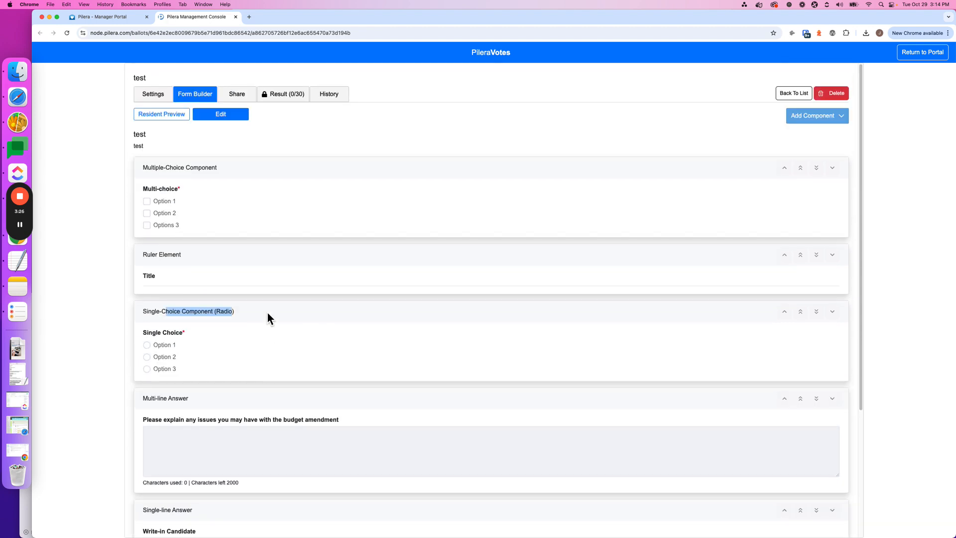
Preview the ballot as a resident and choose "Options 3" for the multi-choice question and "Option 3" for the single-choice question.
left_click(155, 116)
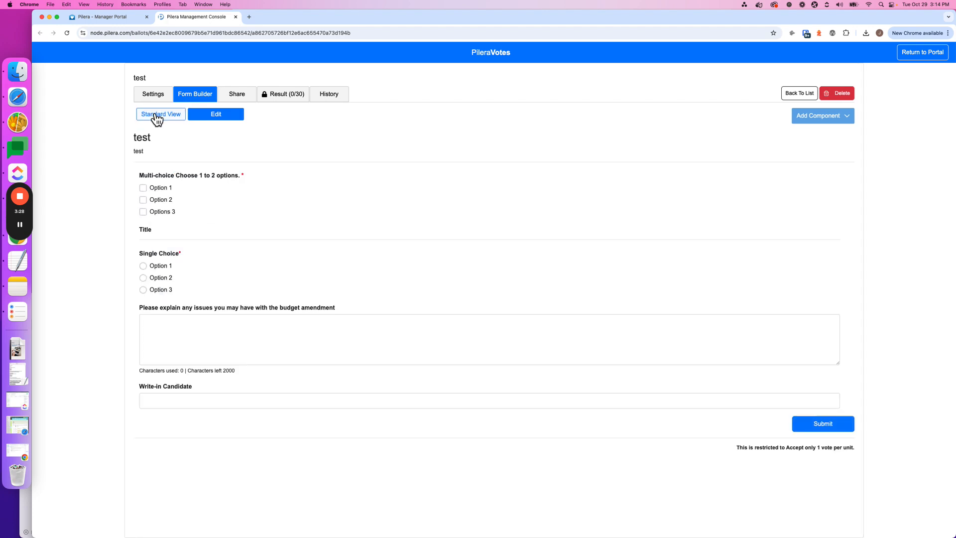
left_click(143, 188)
left_click(143, 211)
left_click(143, 266)
left_click(143, 290)
Answer the budget amendment question with "Answers", submit the preview ballot and dismiss the preview mode notice.
left_click(159, 320)
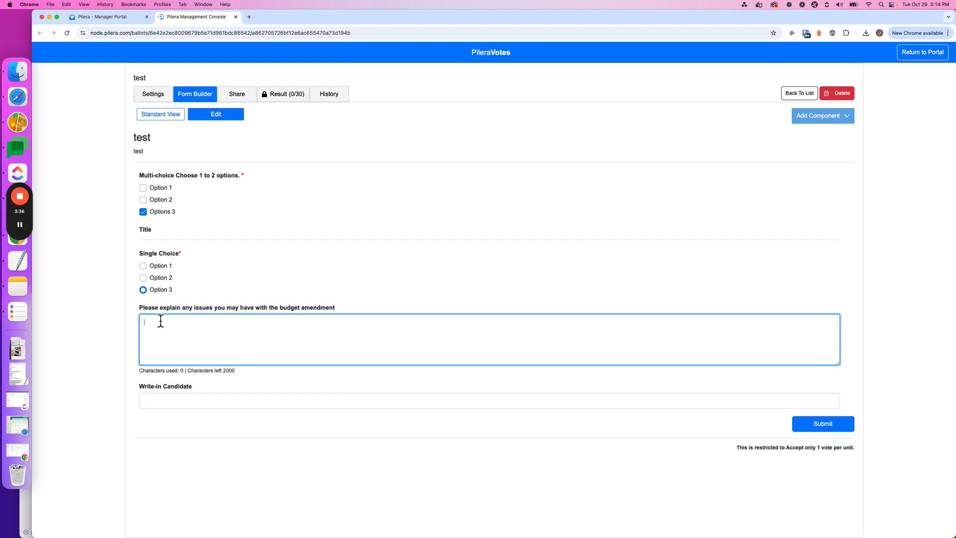
type("Answers")
left_click(799, 423)
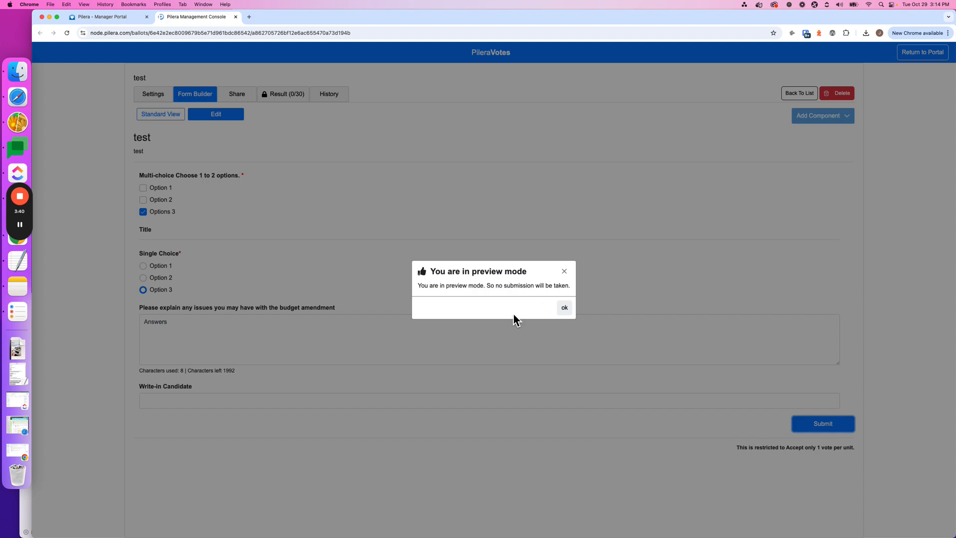
left_click(562, 310)
Reopen the form for editing, move the Multiple-Choice Component to the end of the form and delete it.
left_click(197, 116)
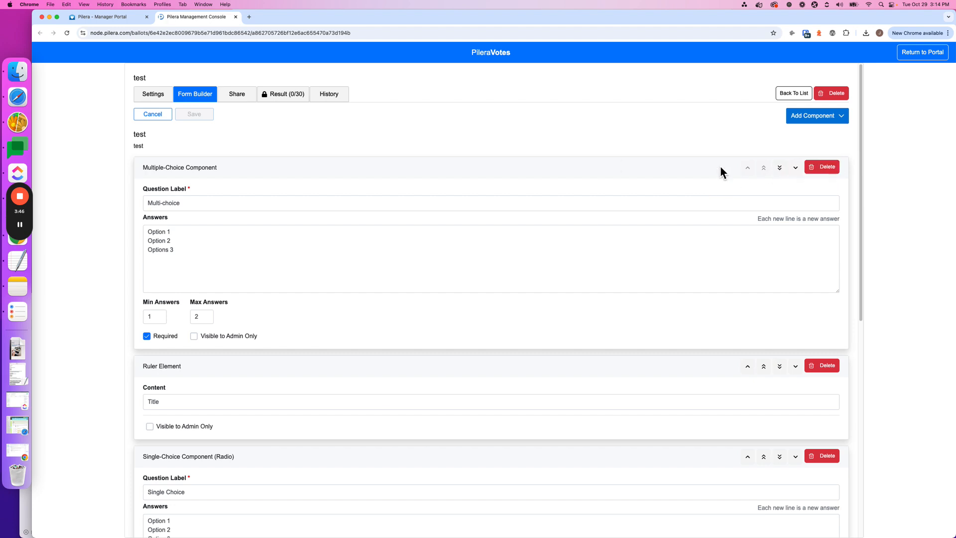
left_click(780, 167)
left_click(826, 199)
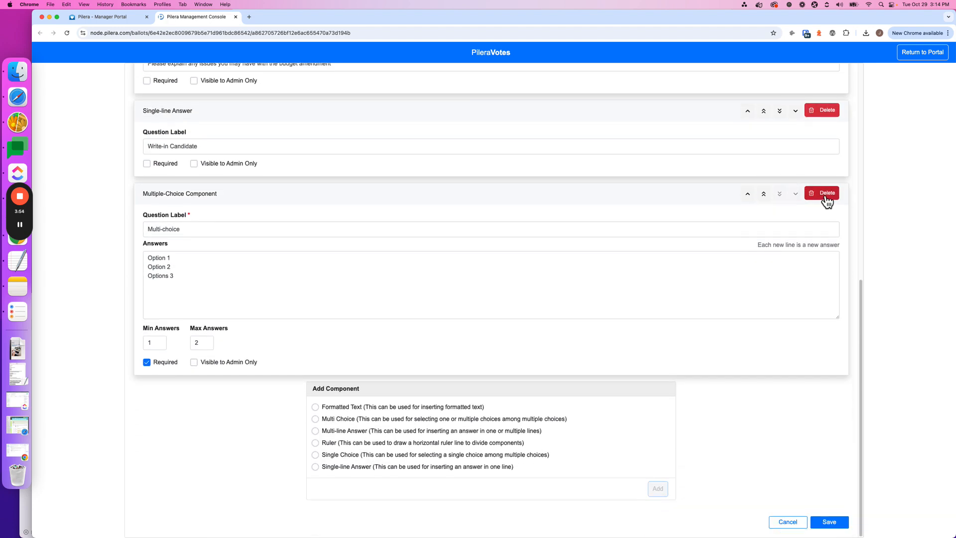
left_click(608, 315)
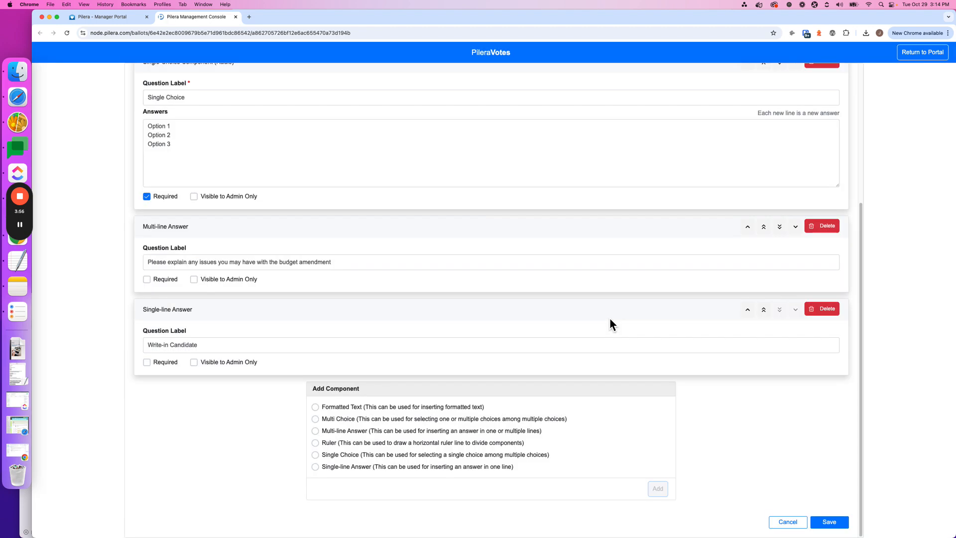
scroll(611, 318, "up", 5)
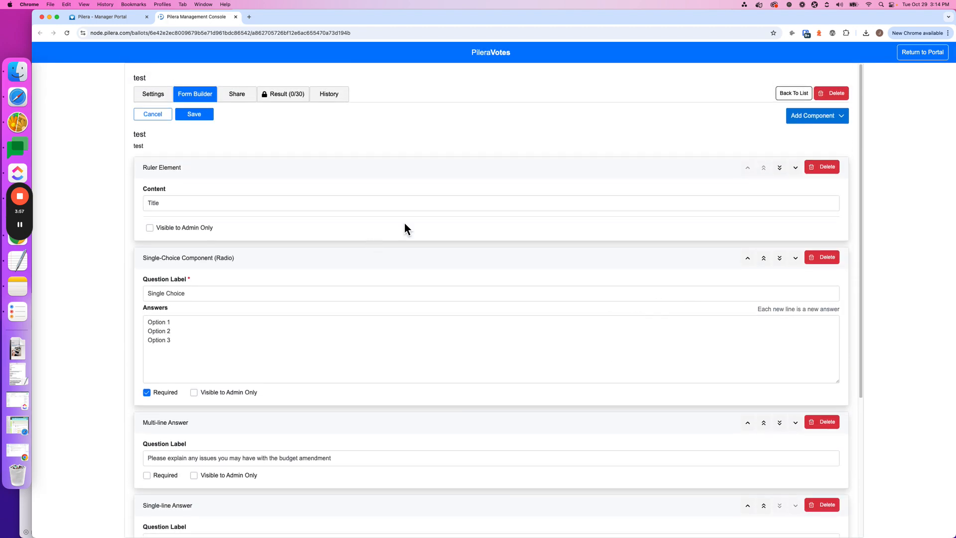
left_click(812, 119)
left_click(595, 123)
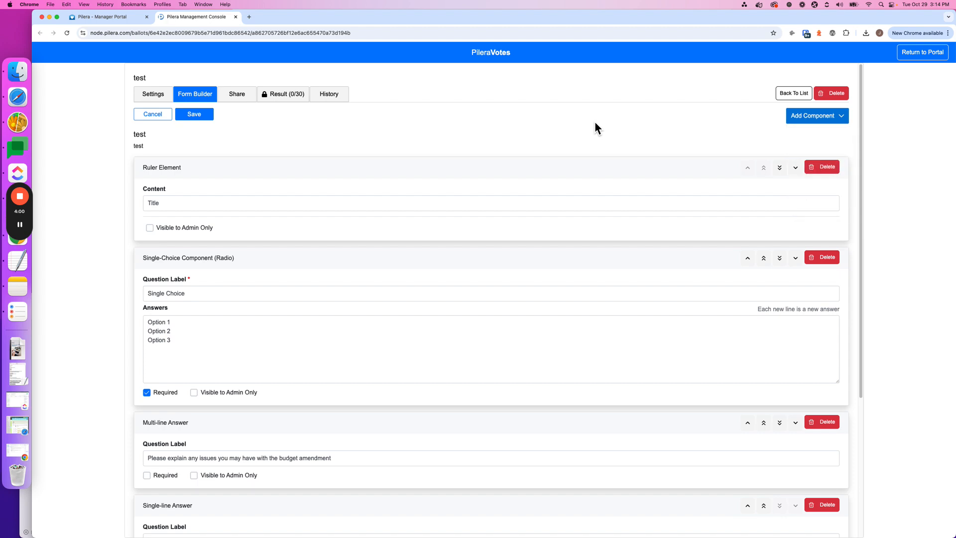